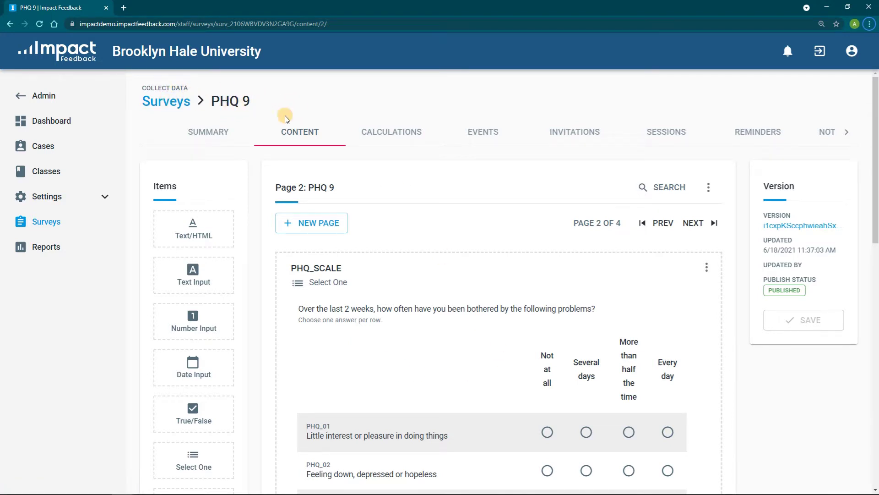
# Copy the PHQ 9 page from this survey to the Wellbeing Assessment survey
pyautogui.scroll(-1, 542, 229)
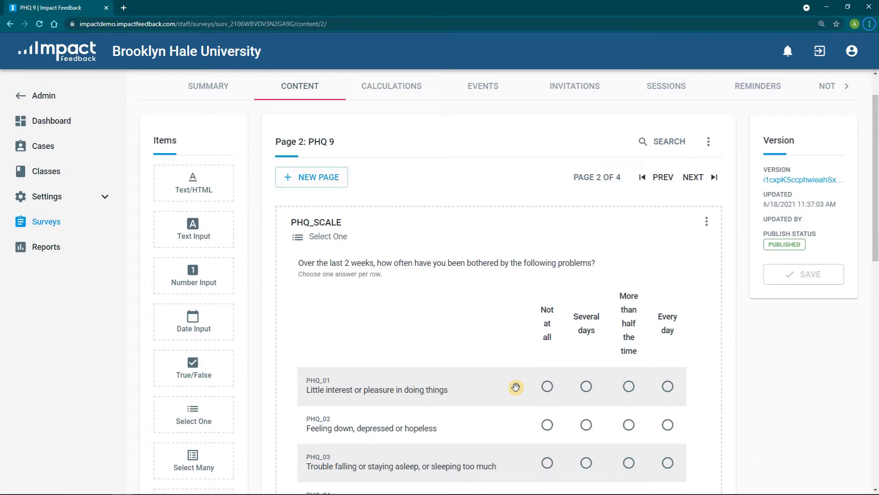
pyautogui.scroll(-10, 516, 387)
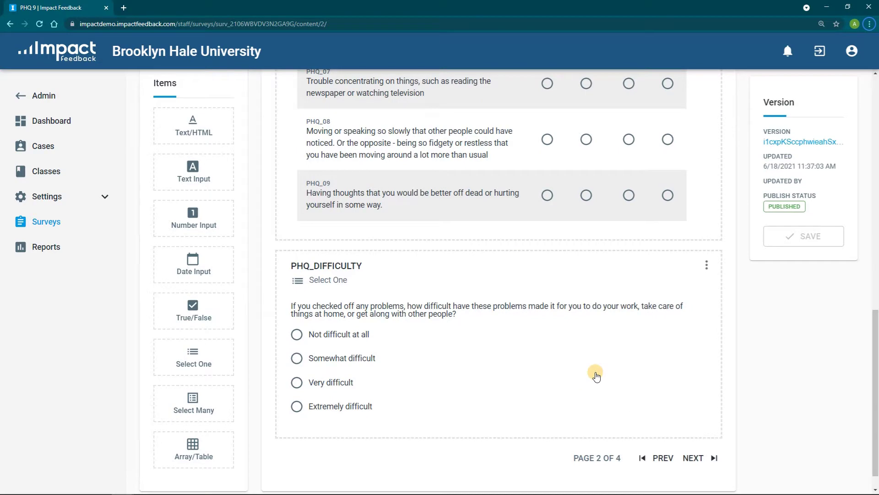
pyautogui.scroll(1, 596, 375)
pyautogui.scroll(10, 596, 375)
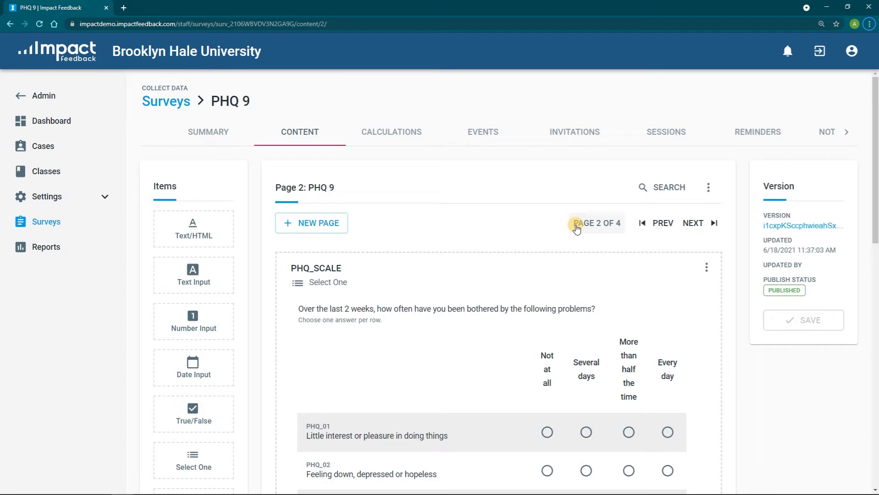
pyautogui.click(708, 188)
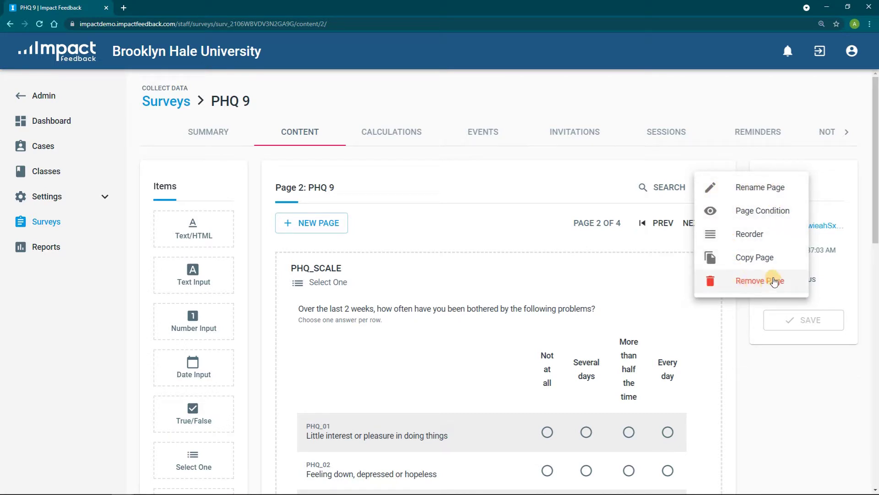
pyautogui.click(749, 261)
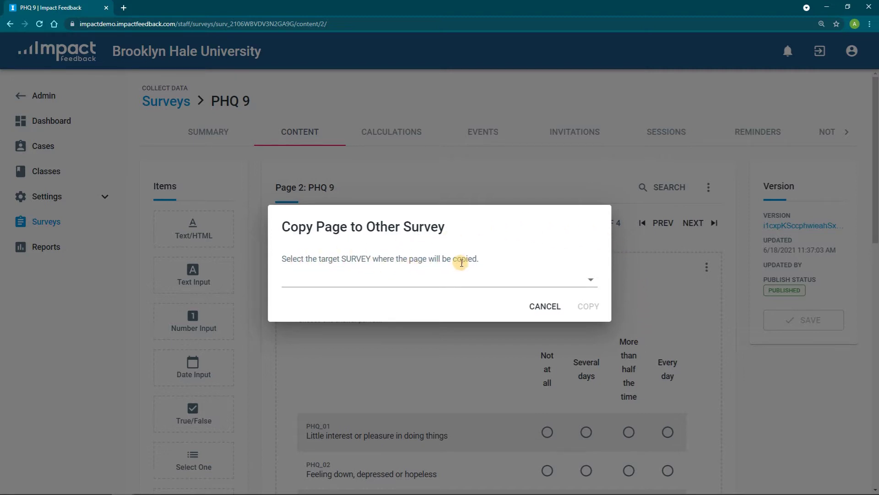
pyautogui.click(459, 281)
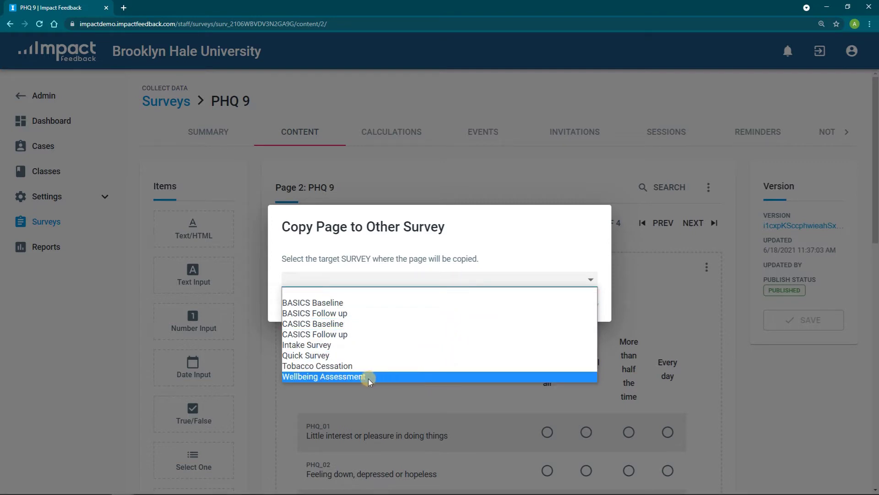
pyautogui.click(306, 376)
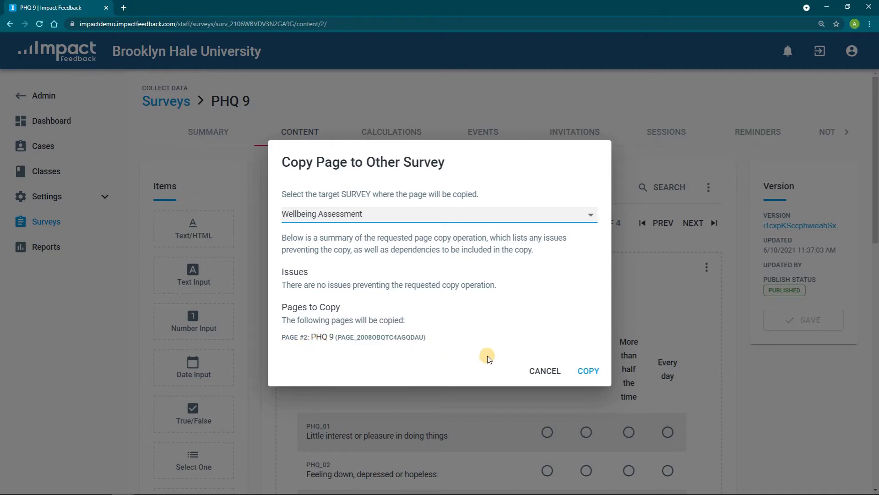
pyautogui.click(594, 373)
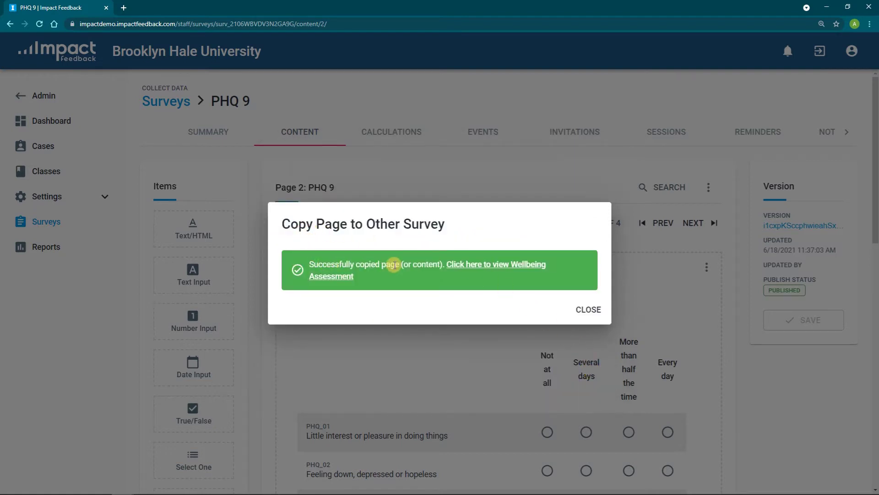
# Open the Wellbeing Assessment survey, go to its copied PHQ 9 page and review the questions
pyautogui.click(504, 269)
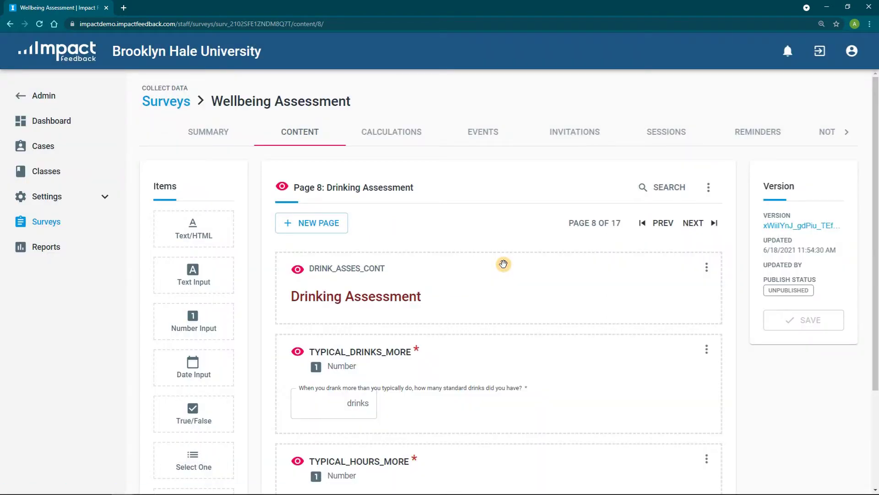
pyautogui.scroll(-3, 503, 264)
pyautogui.scroll(3, 536, 275)
pyautogui.click(593, 228)
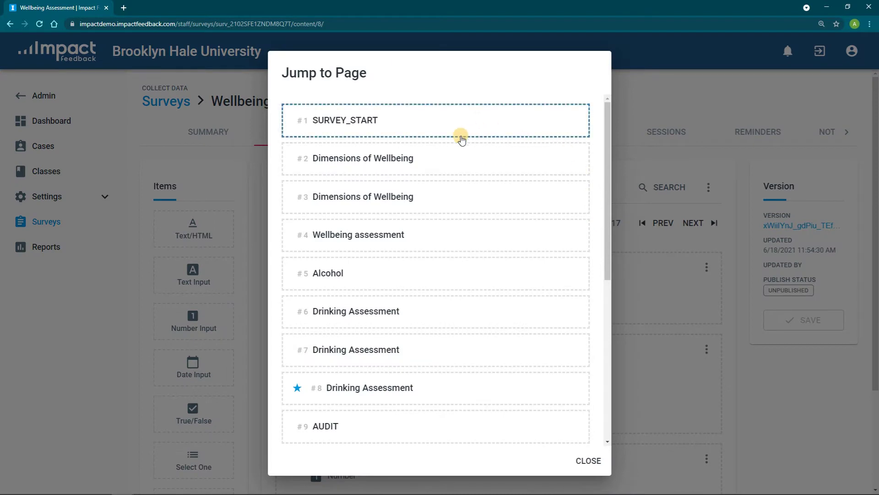
pyautogui.scroll(-7, 423, 389)
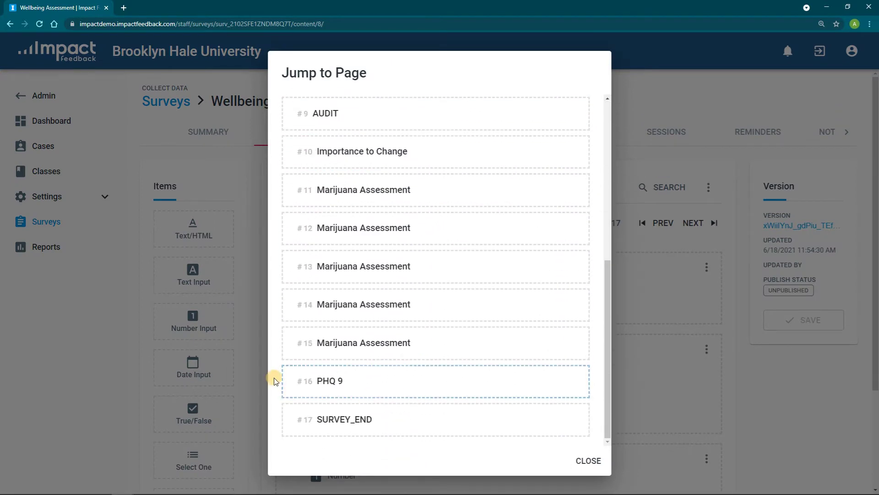
pyautogui.click(396, 388)
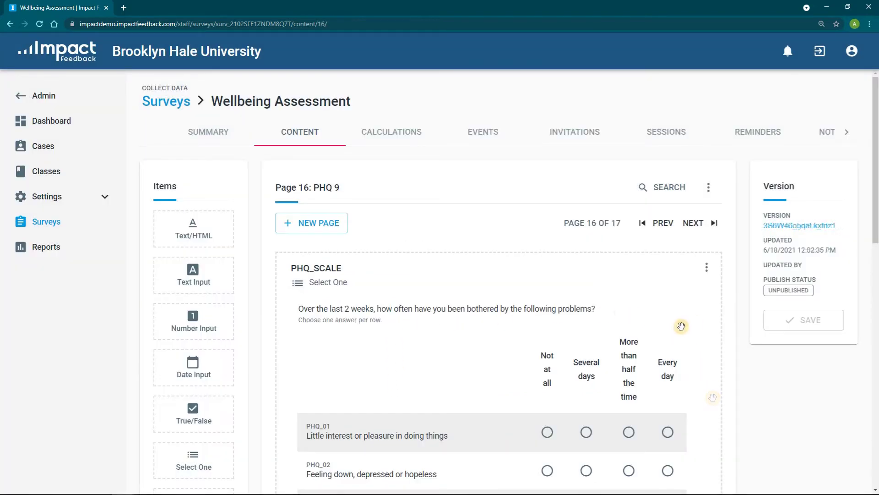
pyautogui.scroll(-10, 666, 412)
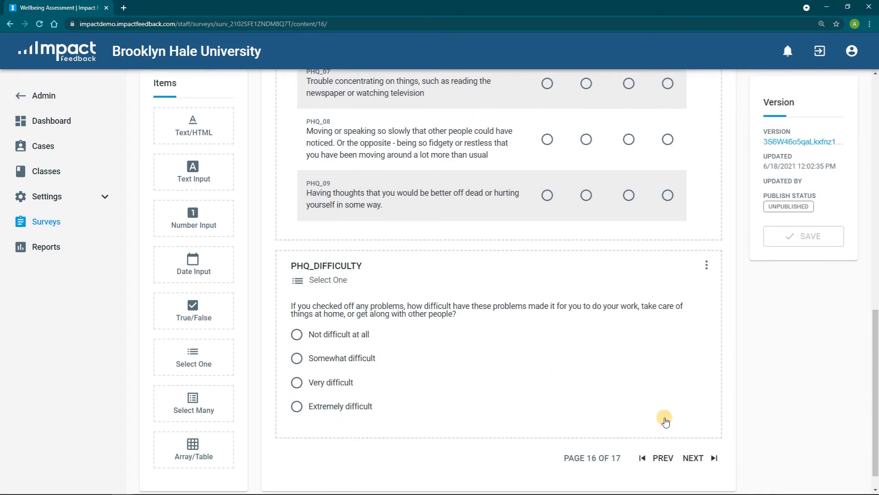
pyautogui.scroll(4, 706, 426)
pyautogui.scroll(8, 704, 428)
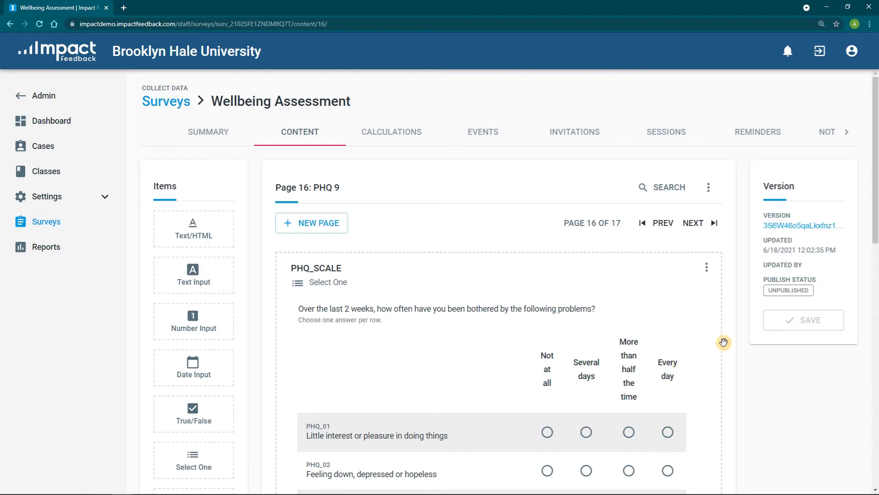
# Try to copy the Wellbeing Assessment's PHQ 9 page to the PHQ 9 survey, review the copy summary and cancel
pyautogui.click(708, 188)
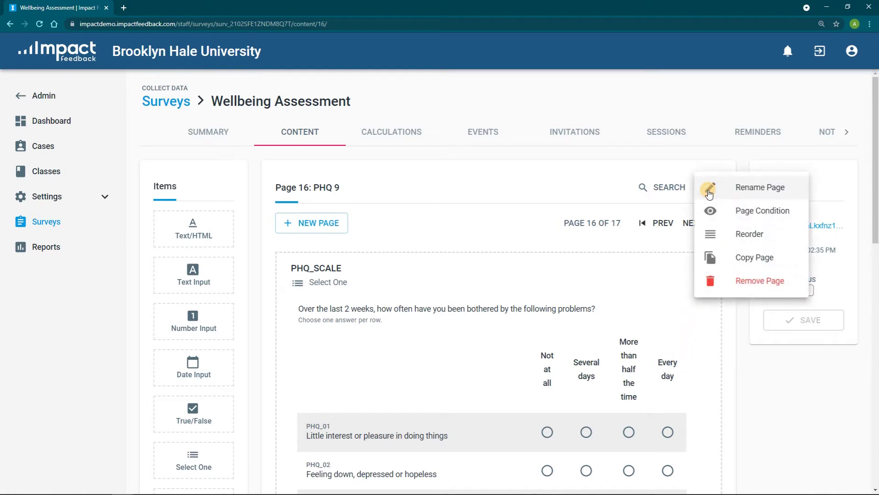
pyautogui.click(758, 258)
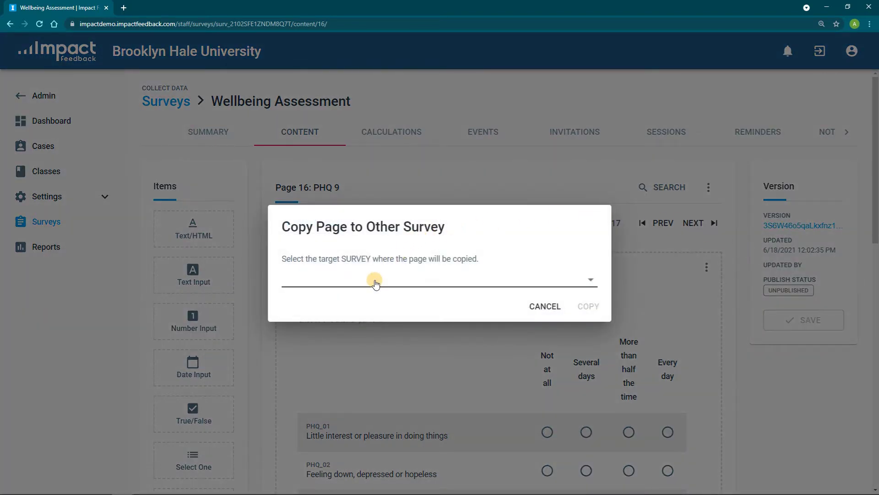
pyautogui.click(373, 278)
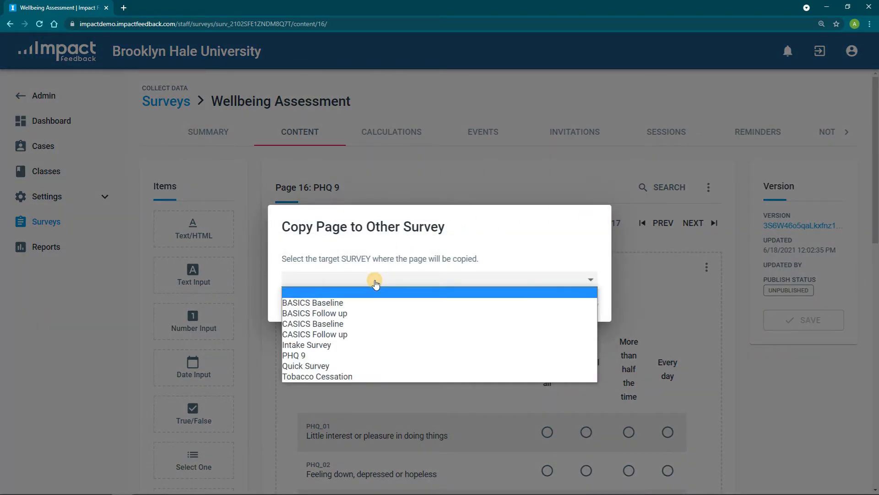
pyautogui.click(374, 353)
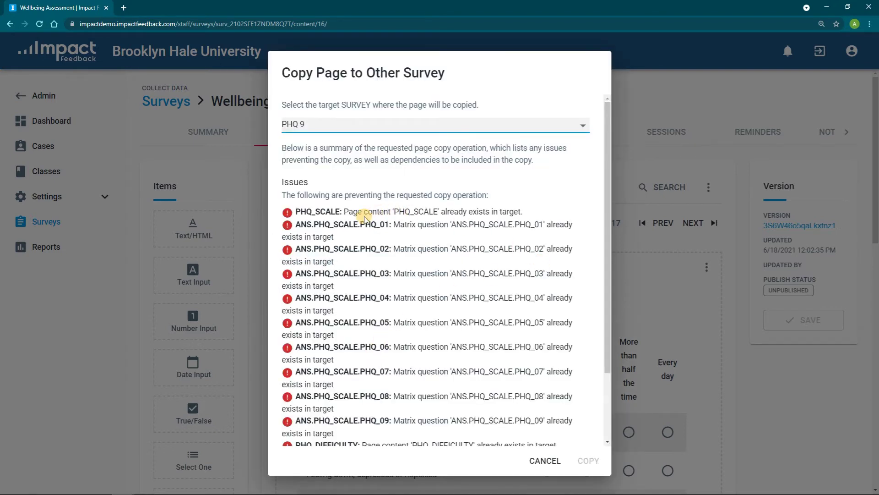
pyautogui.scroll(-1, 370, 353)
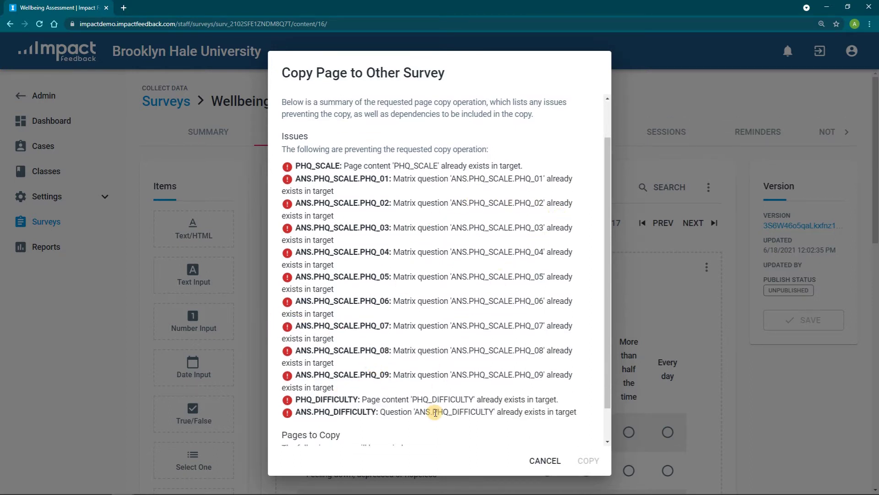
pyautogui.scroll(-1, 435, 412)
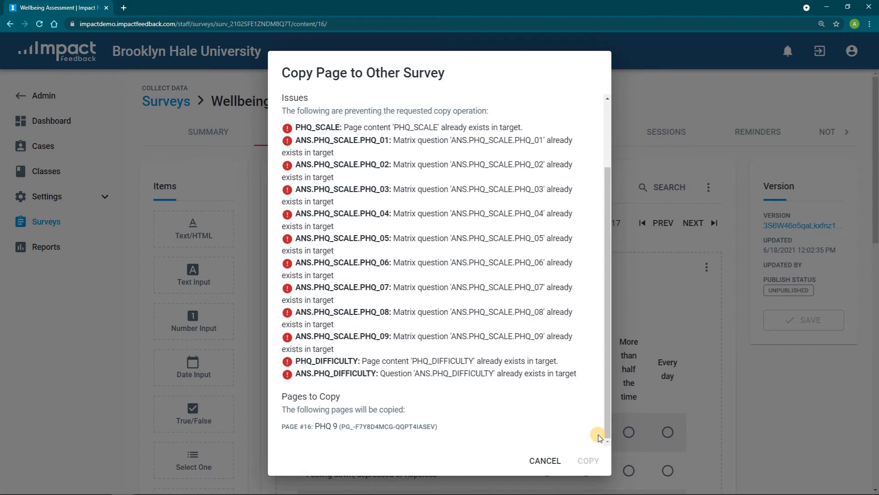
pyautogui.click(545, 461)
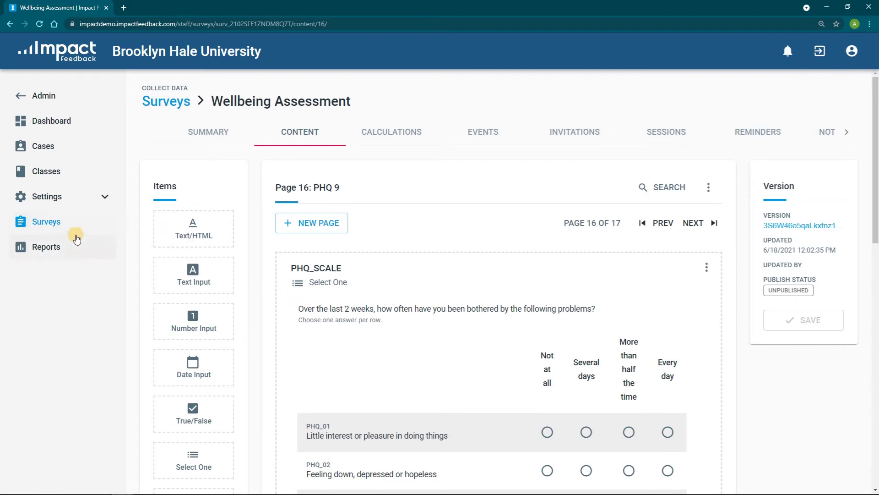
# Open the content of the PHQ9 report and look through its PHQ 9 Results page
pyautogui.click(67, 259)
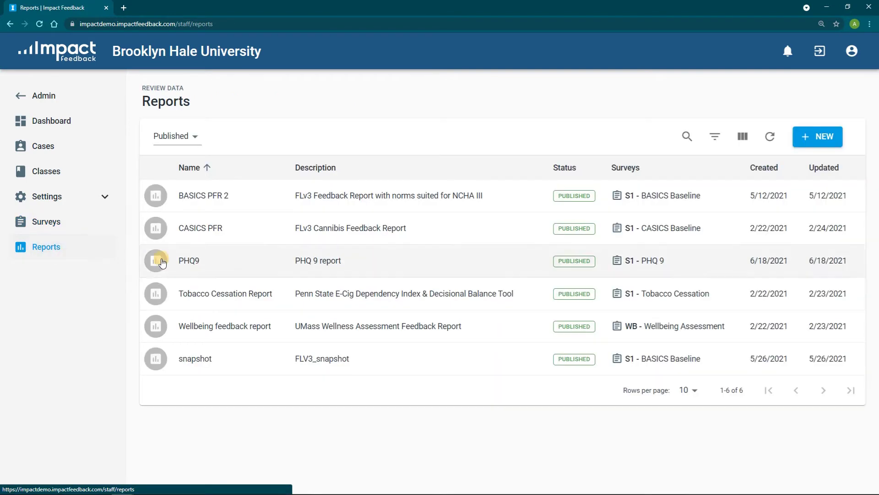
pyautogui.click(398, 271)
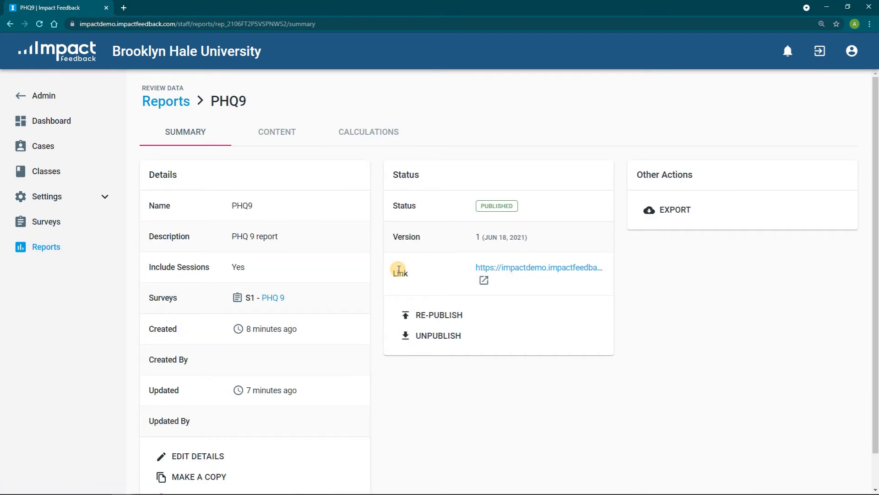
pyautogui.click(289, 132)
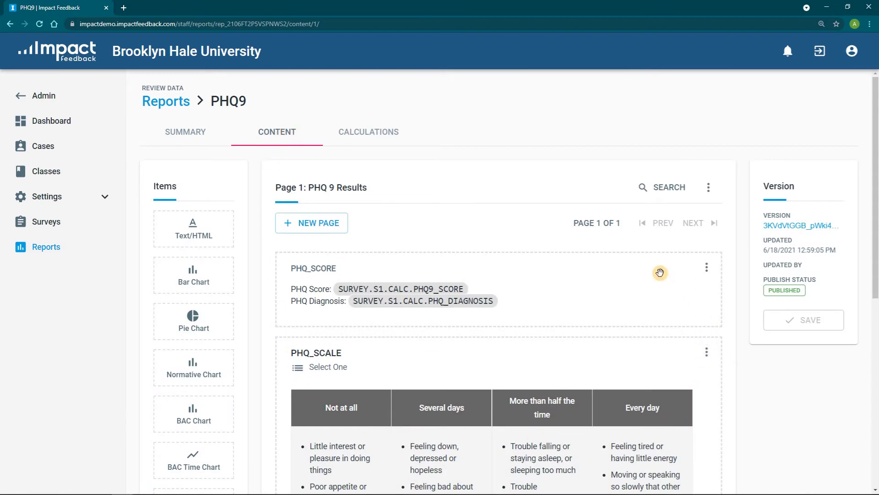
pyautogui.scroll(-8, 573, 298)
pyautogui.scroll(8, 656, 425)
# Copy the PHQ 9 Results page to the Wellbeing feedback report, with the compatible-reports-only filter turned off
pyautogui.click(709, 190)
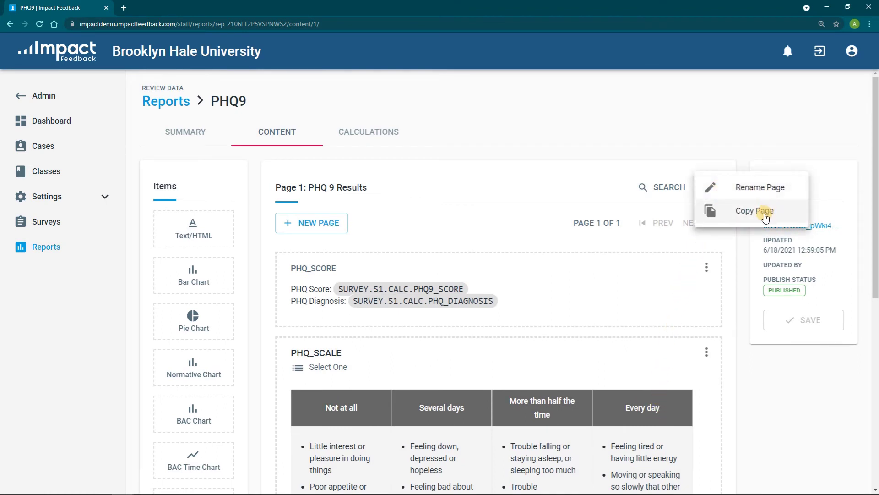
pyautogui.click(751, 212)
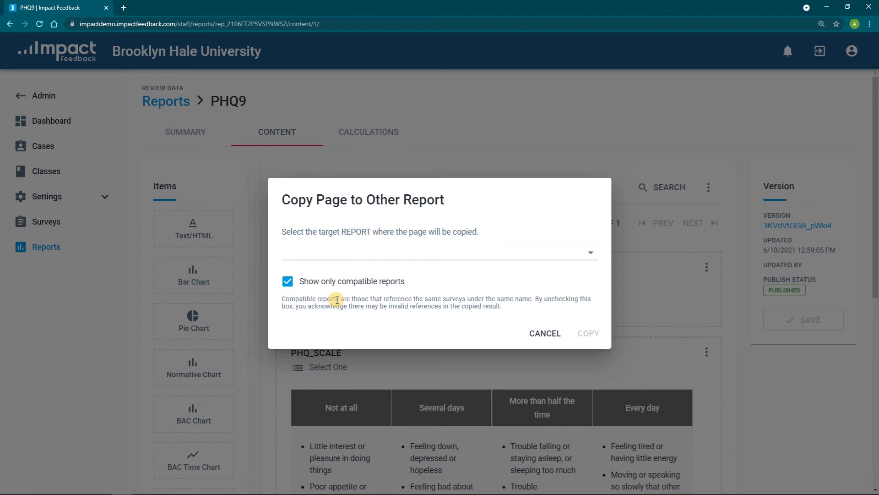
pyautogui.click(363, 252)
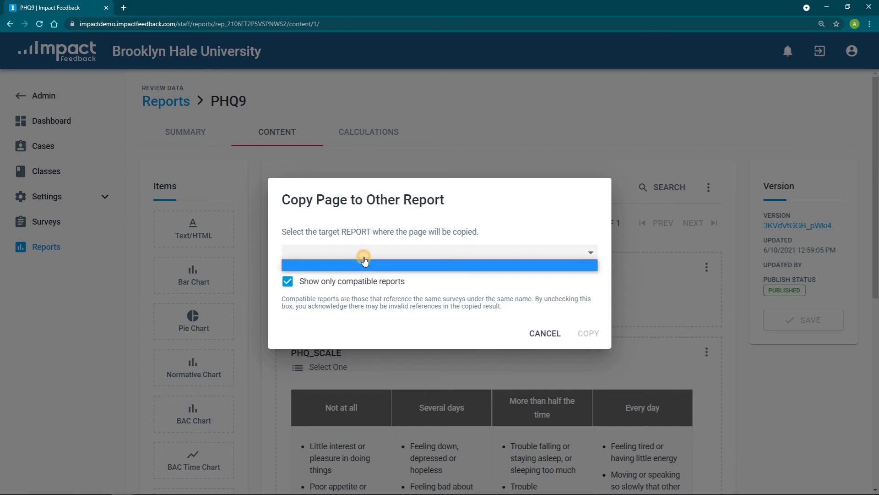
pyautogui.click(378, 254)
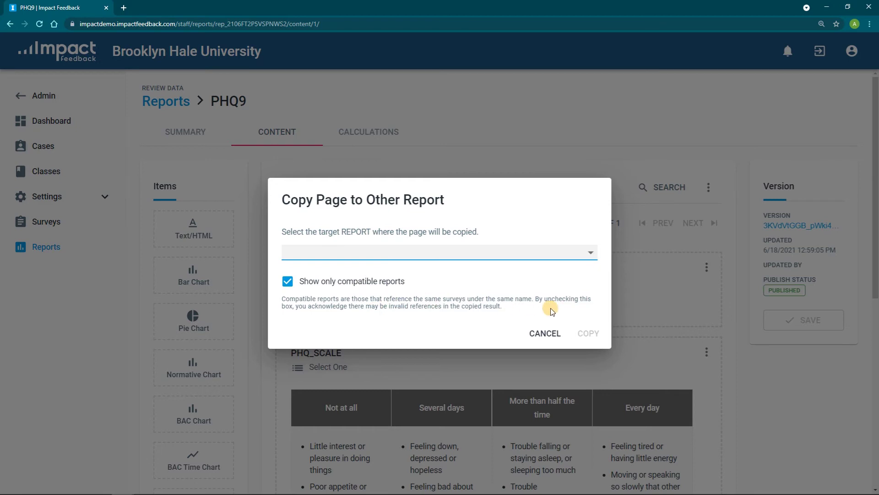
pyautogui.click(288, 282)
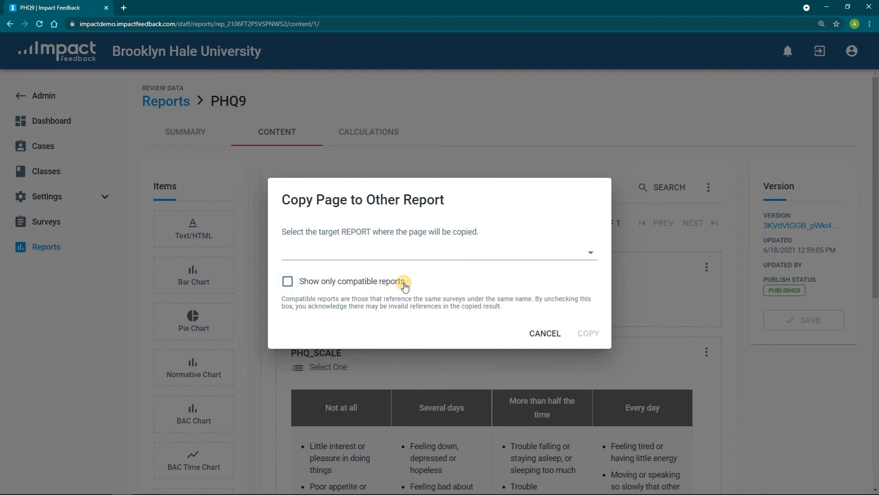
pyautogui.click(408, 253)
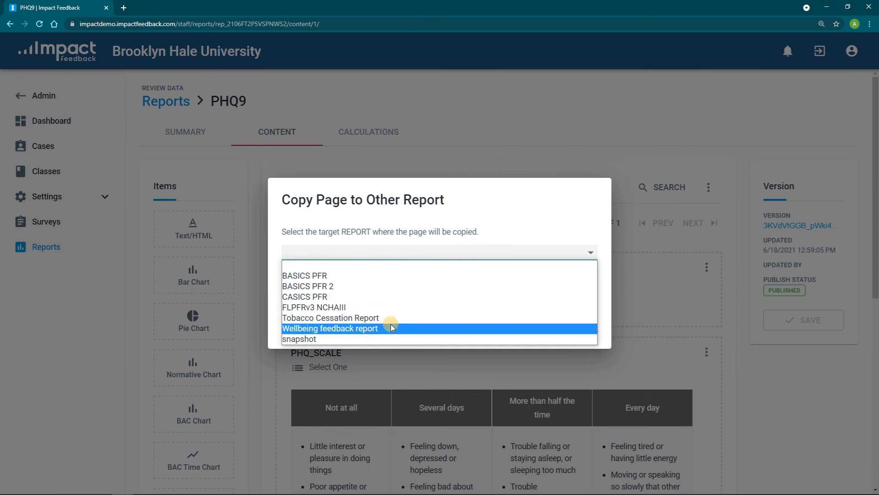
pyautogui.click(335, 328)
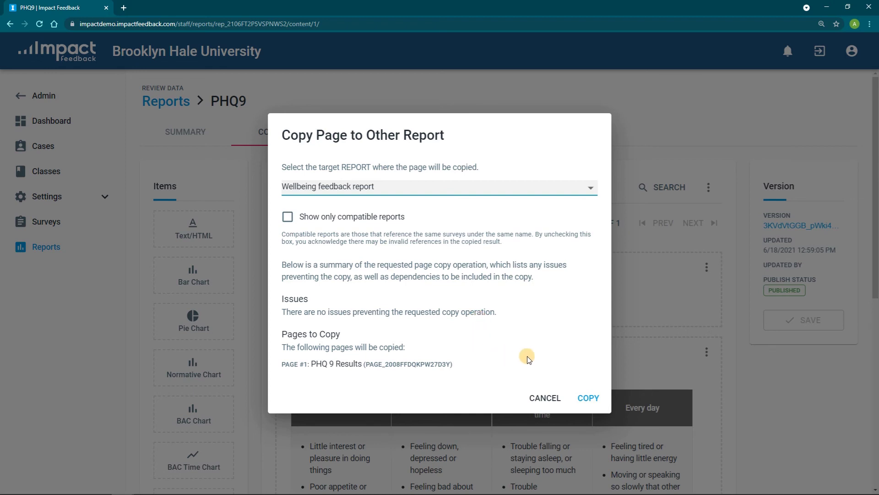
pyautogui.click(589, 399)
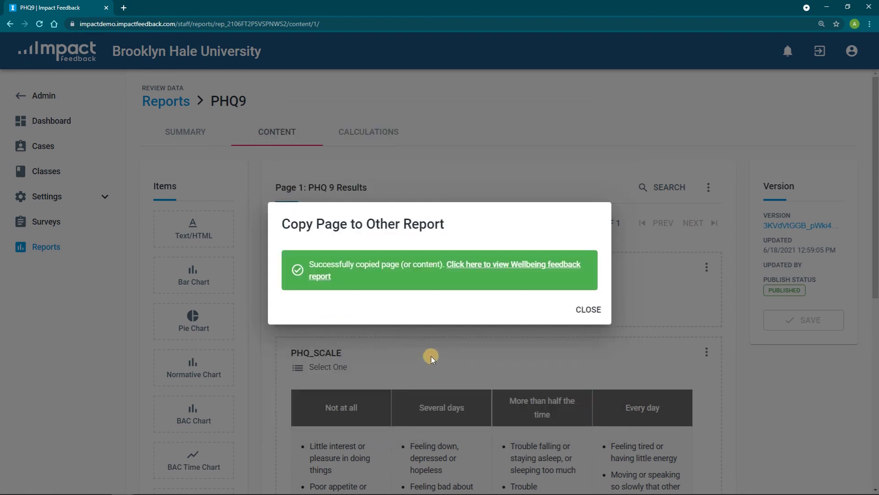
# Open the Wellbeing feedback report, go to its copied PHQ 9 Results page and review the content
pyautogui.click(511, 268)
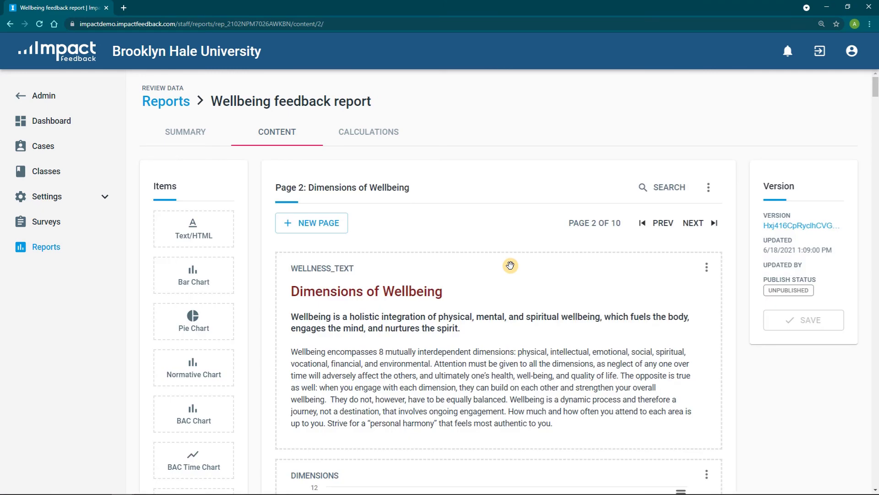
pyautogui.click(595, 224)
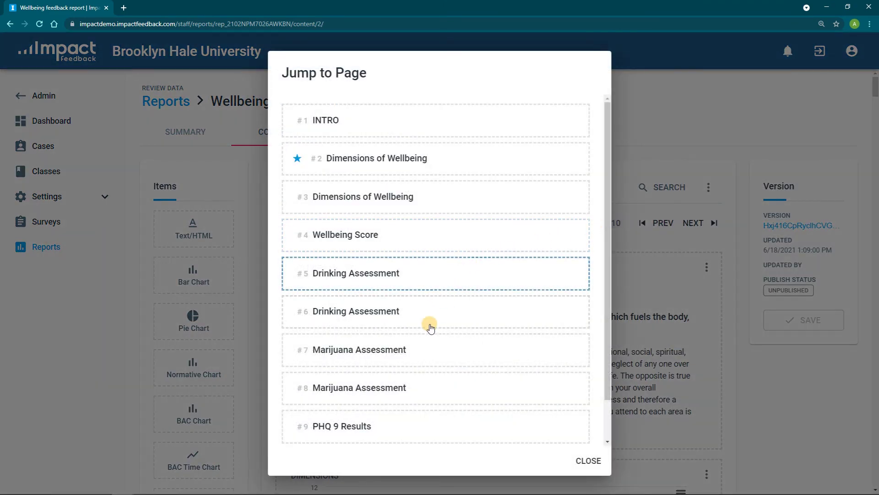
pyautogui.scroll(-1, 427, 389)
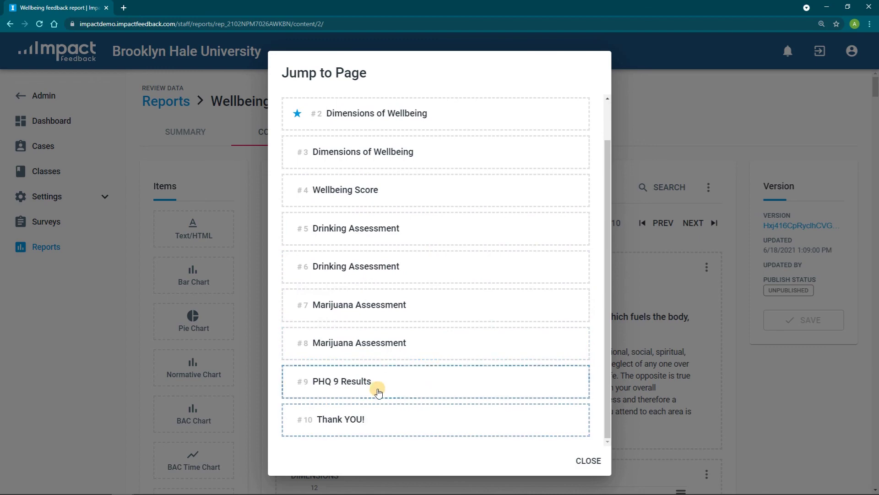
pyautogui.click(356, 385)
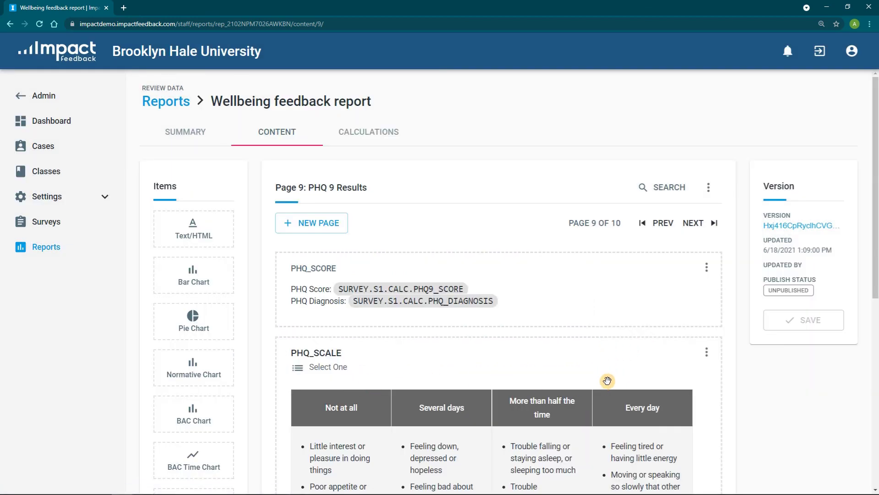
pyautogui.scroll(-8, 607, 381)
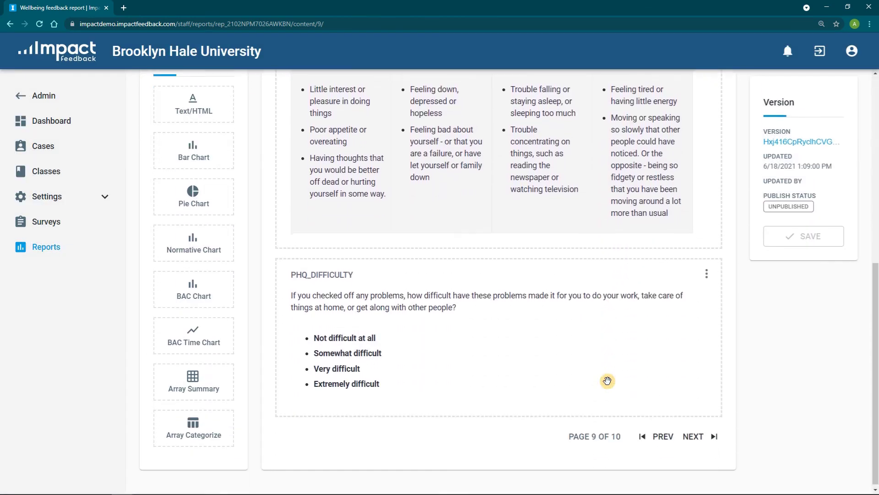
pyautogui.scroll(8, 619, 380)
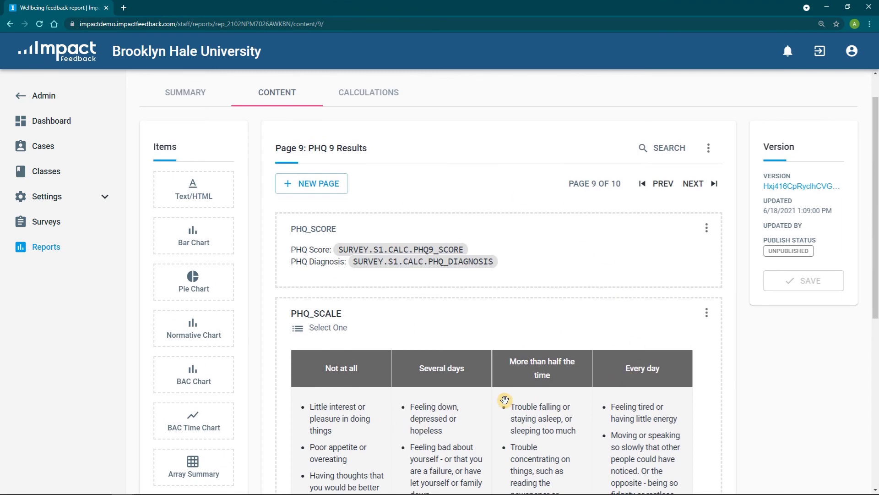
pyautogui.scroll(1, 550, 381)
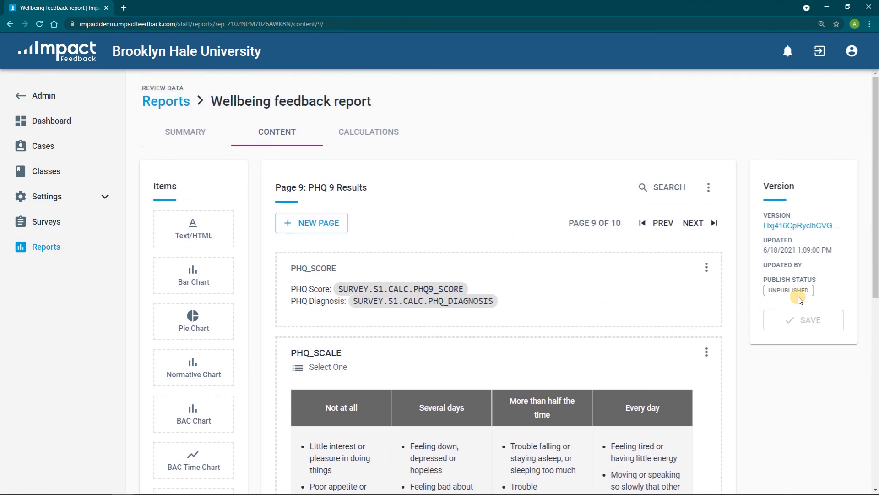